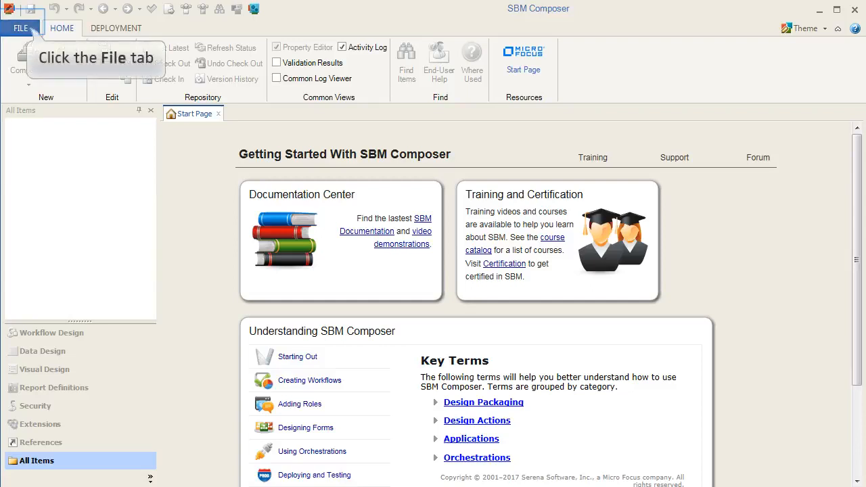
Step: Create the 'Self Registration Process' app from the Application Process App template, naming its application 'Self Registration'
click(30, 31)
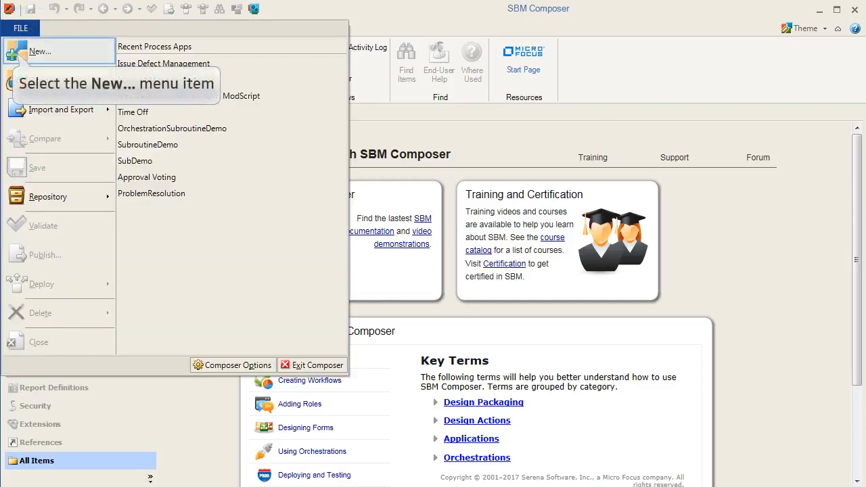
click(40, 51)
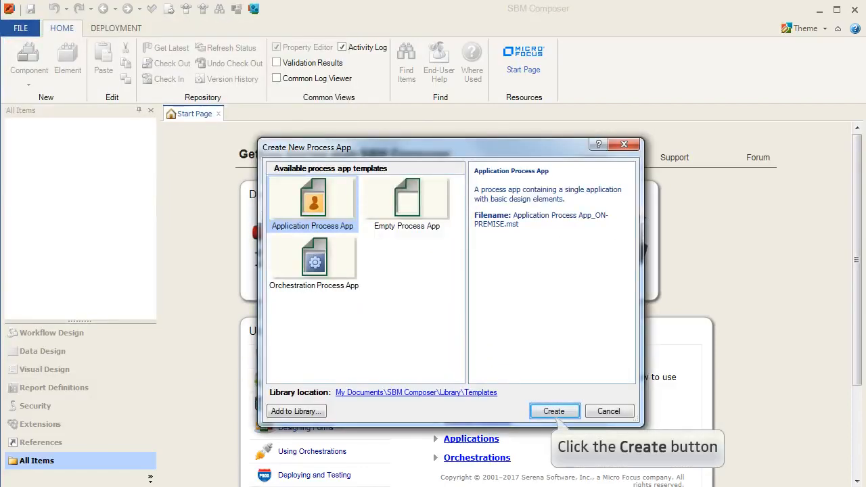
click(553, 411)
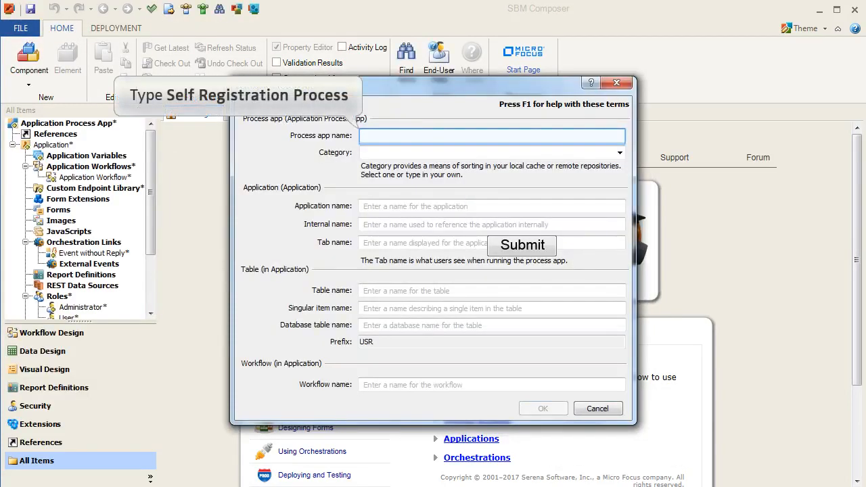
text(Self Reg)
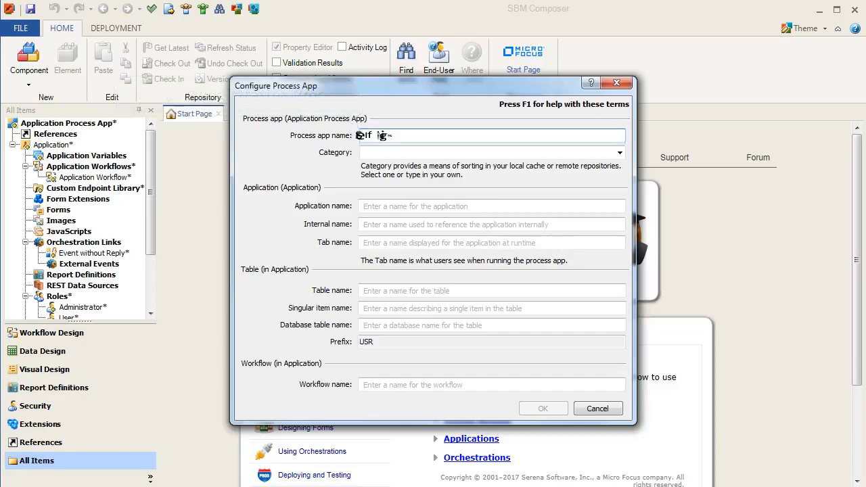
text(istration Process)
key(Tab)
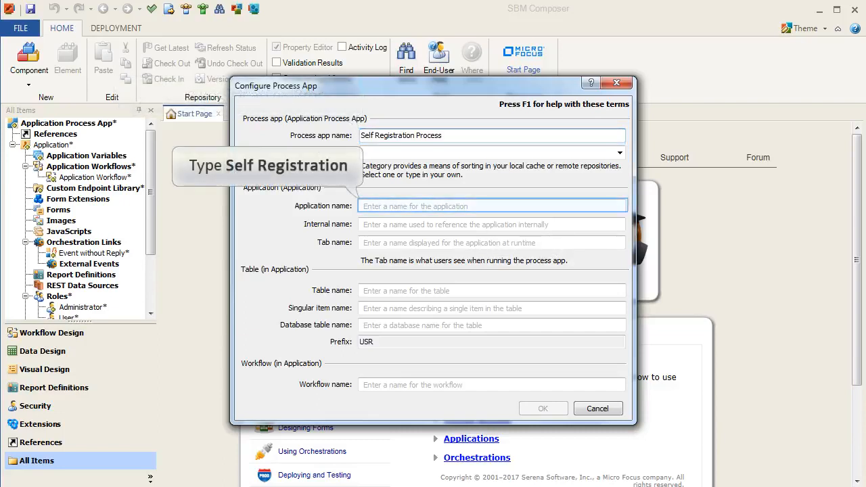
text(Self)
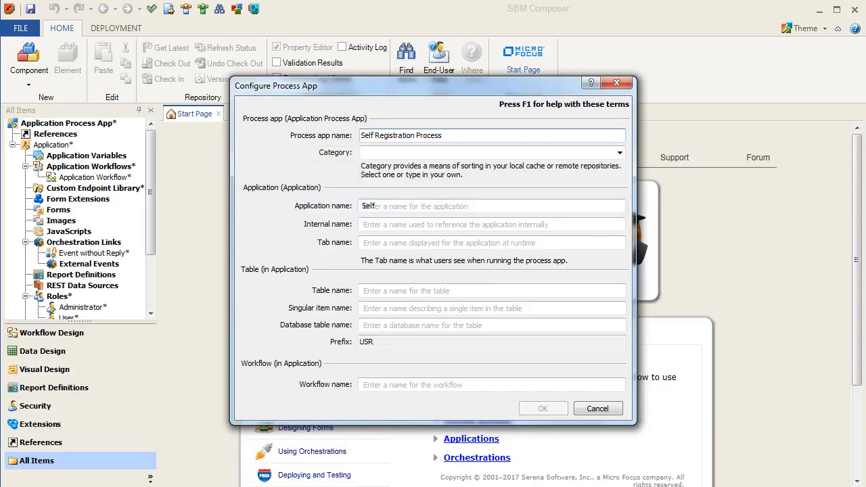
text( Registration)
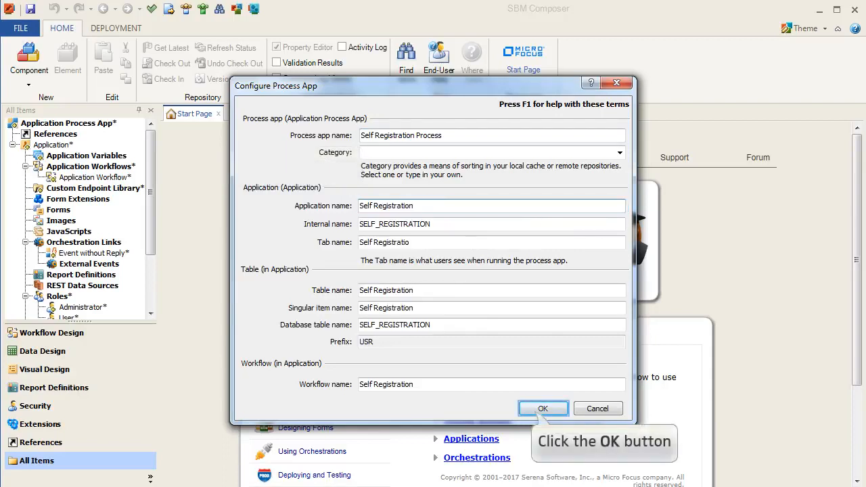
click(543, 409)
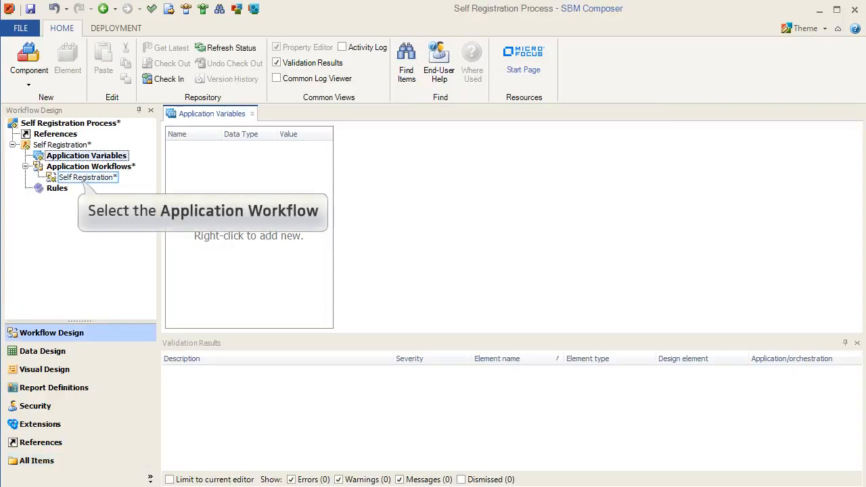
Step: Give the Self Registration workflow's New state a new Administrator owner field limited to the Administrator role
click(88, 177)
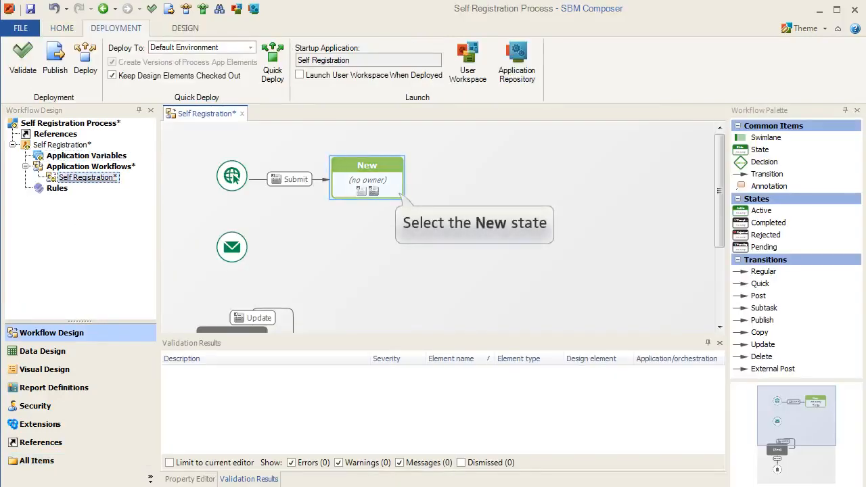
click(367, 178)
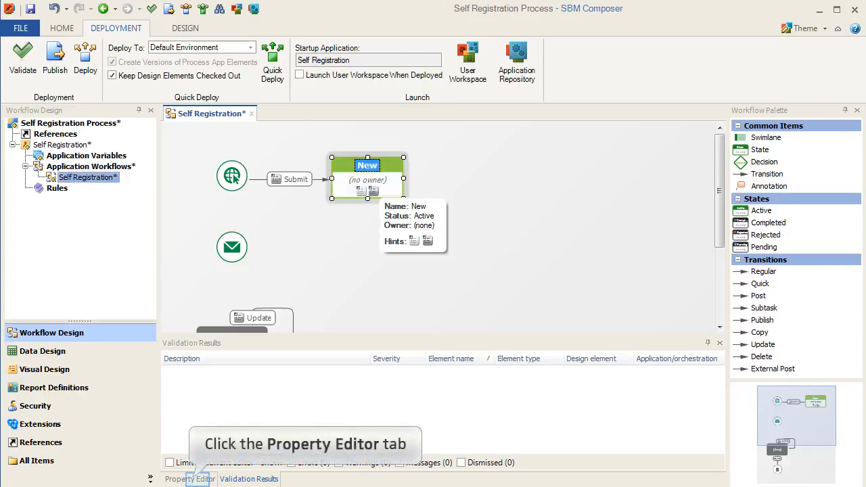
click(191, 479)
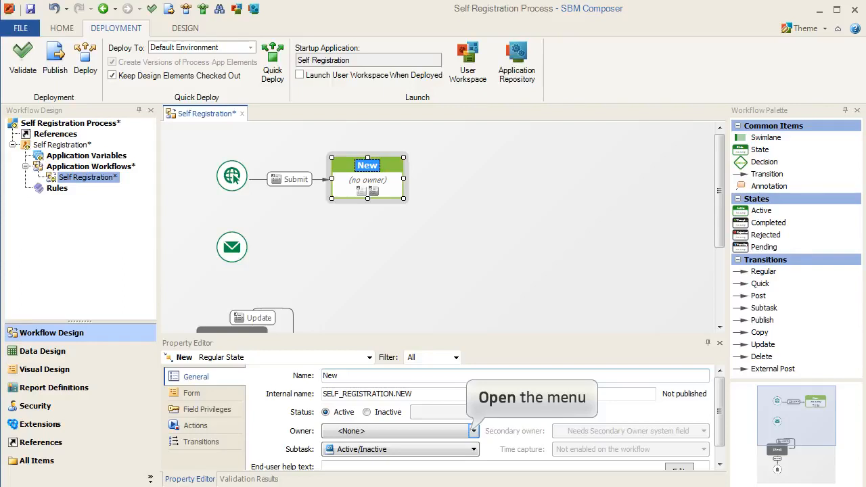
click(474, 431)
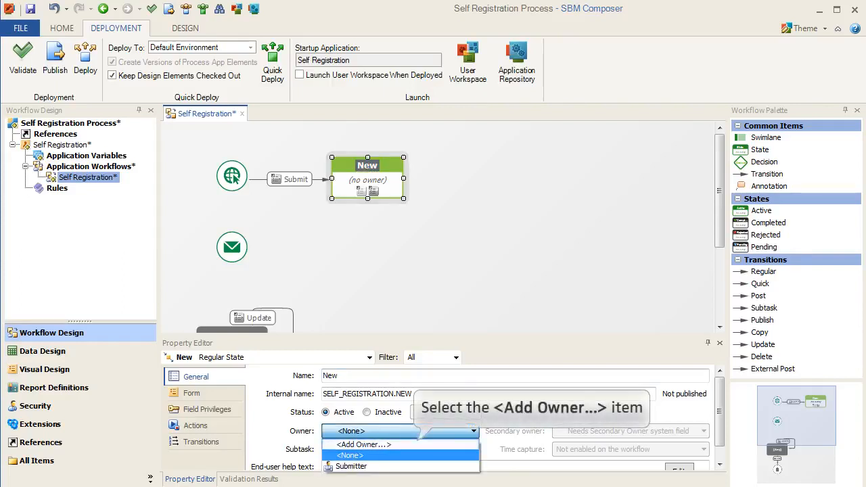
click(364, 444)
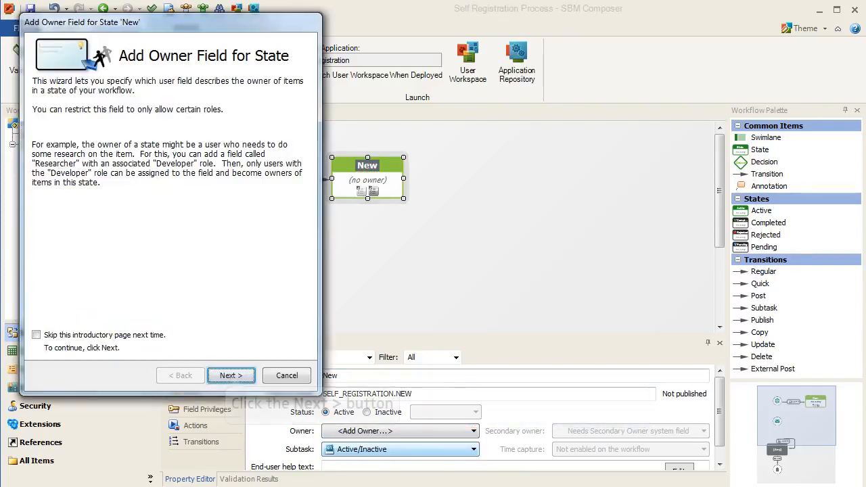
click(231, 376)
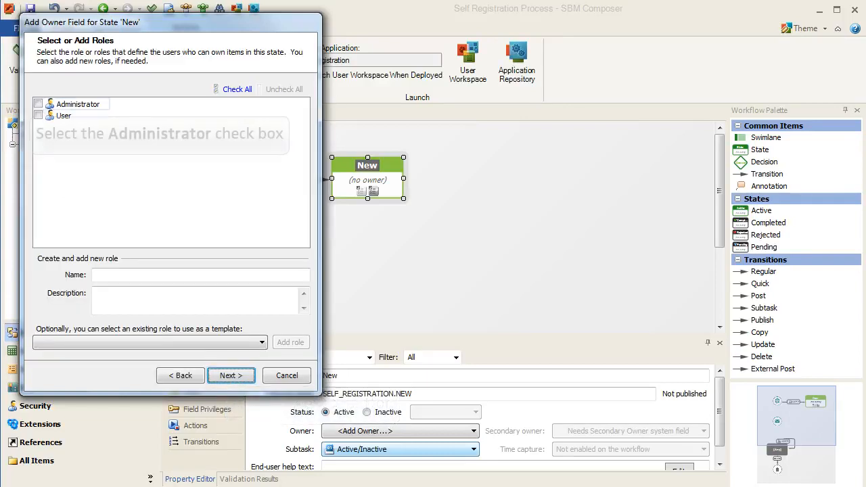
click(39, 104)
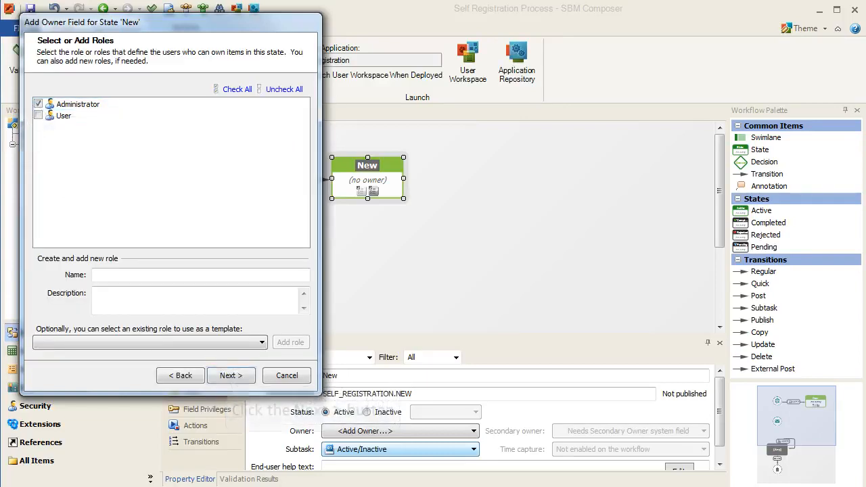
click(231, 375)
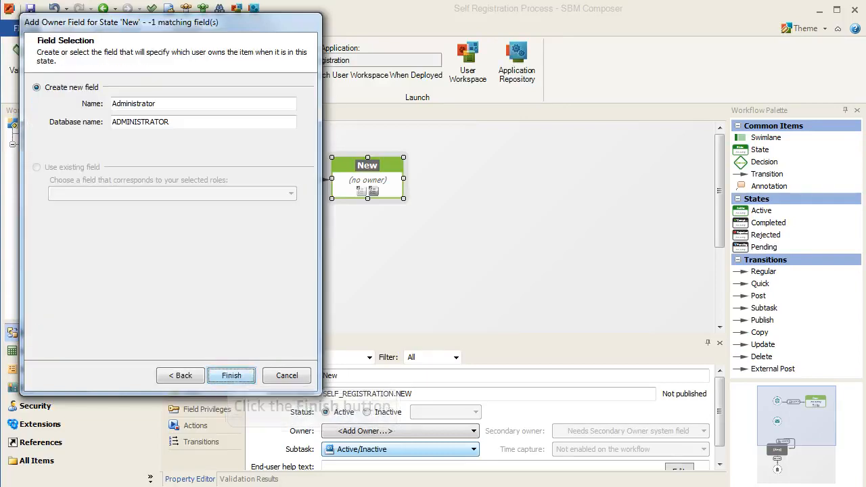
click(231, 376)
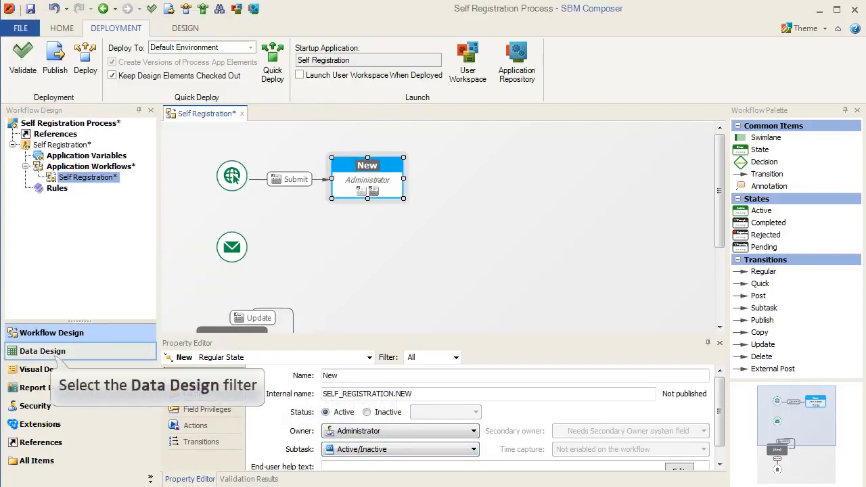
Step: Add the Contact system field to the Self Registration table, save, and Quick Deploy to Default Environment
click(42, 351)
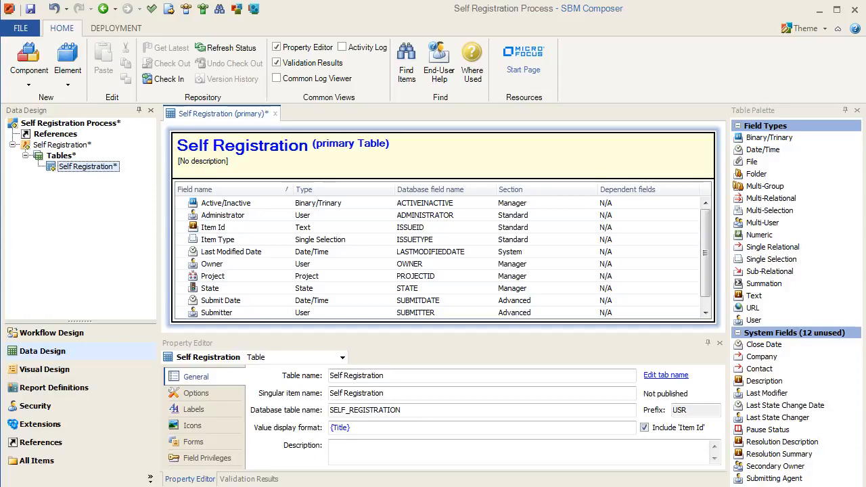
drag(759, 368, 655, 261)
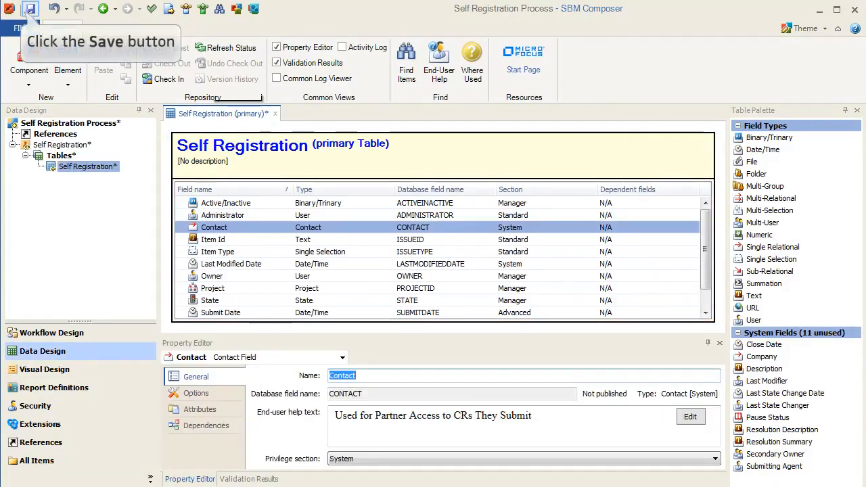
click(30, 9)
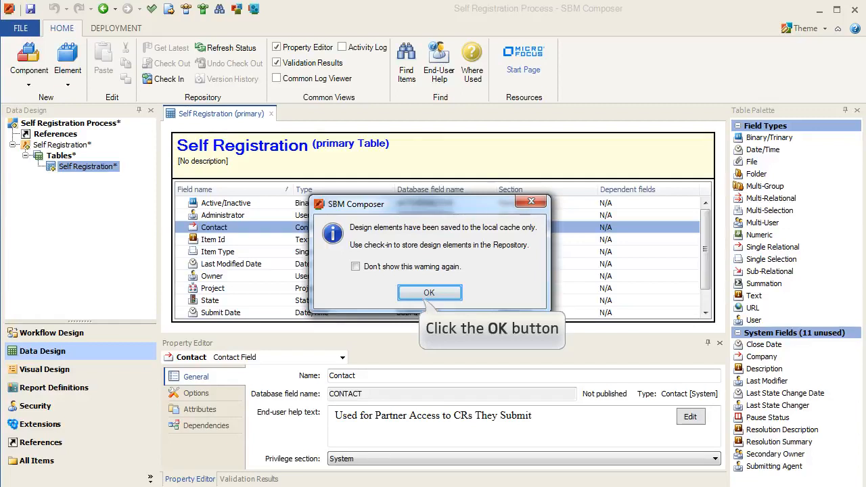
click(429, 293)
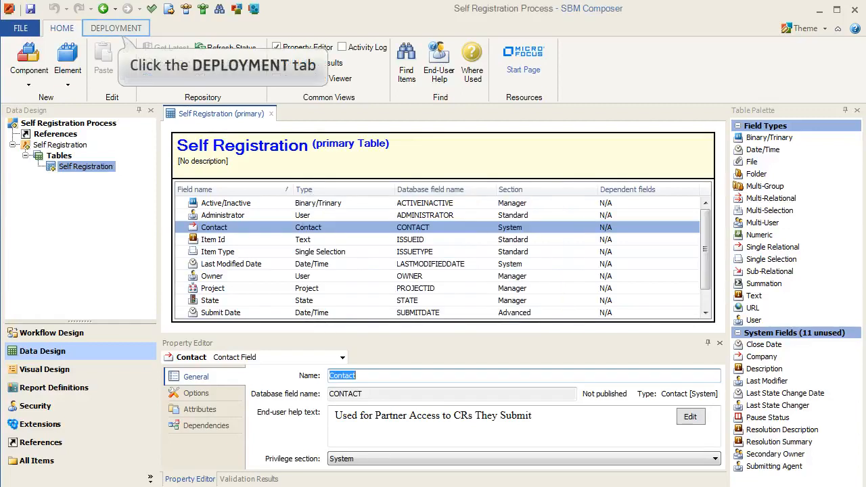
click(116, 27)
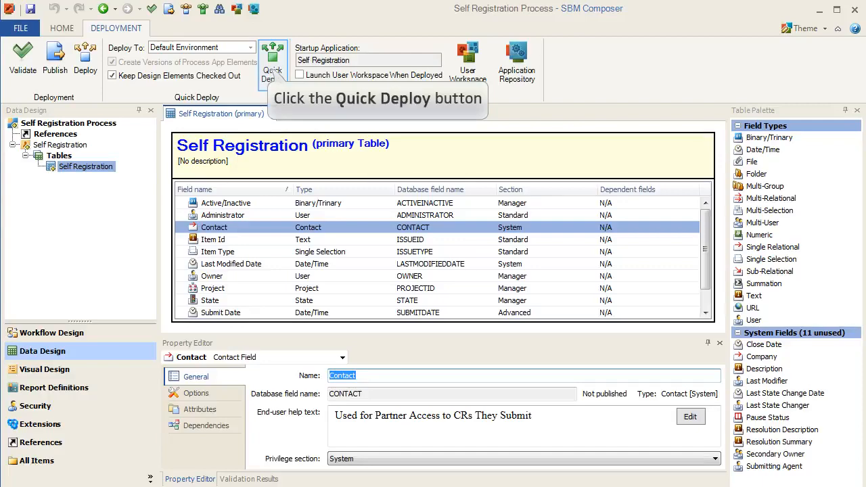
click(273, 64)
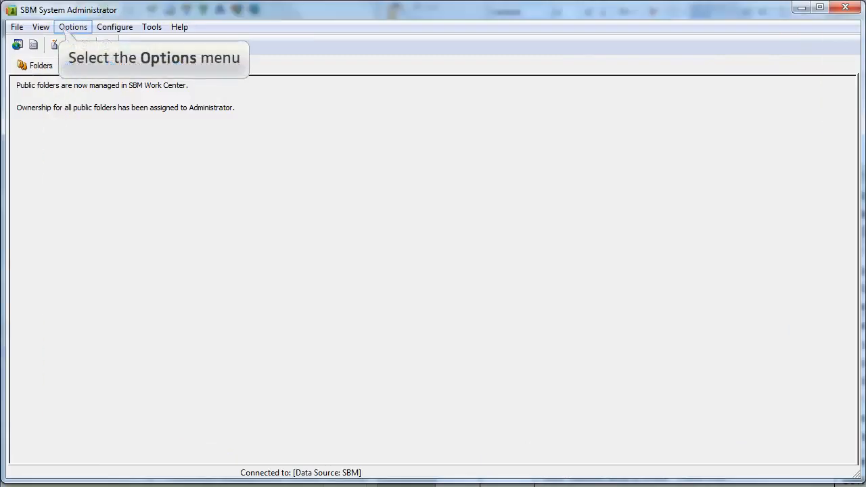
Step: In External User settings, enable self-registration with Automatic Registration for External/Occasional users
click(71, 28)
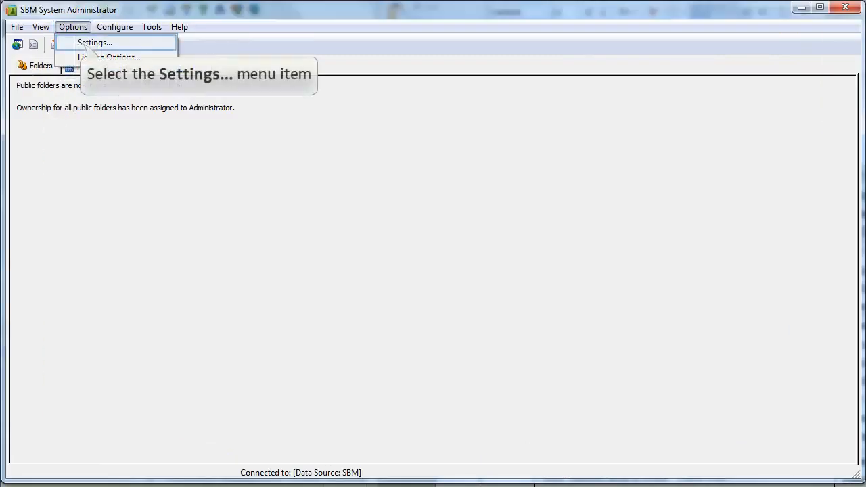
click(95, 43)
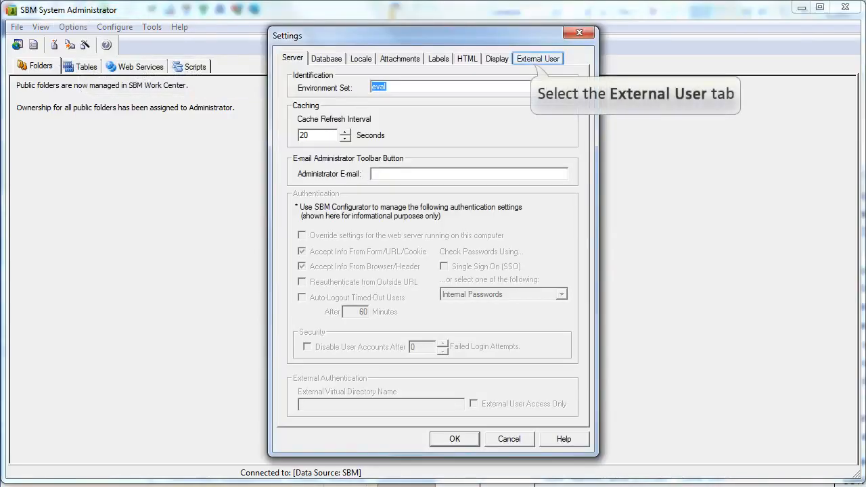
click(538, 59)
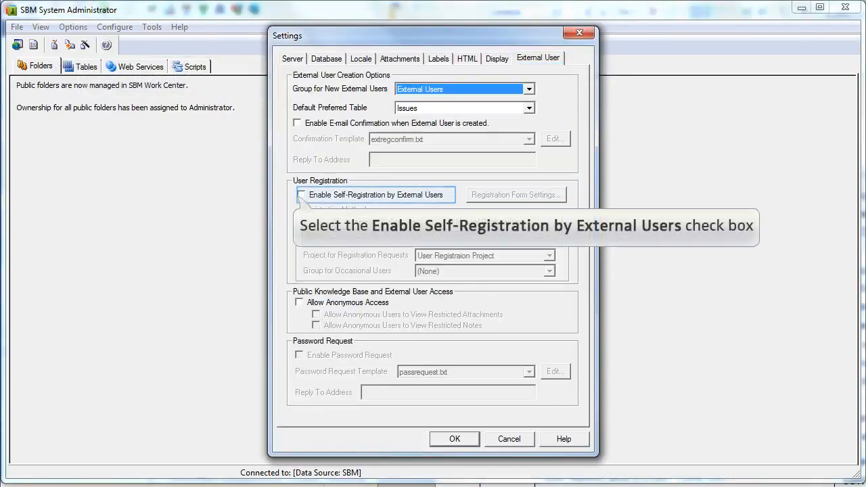
click(302, 195)
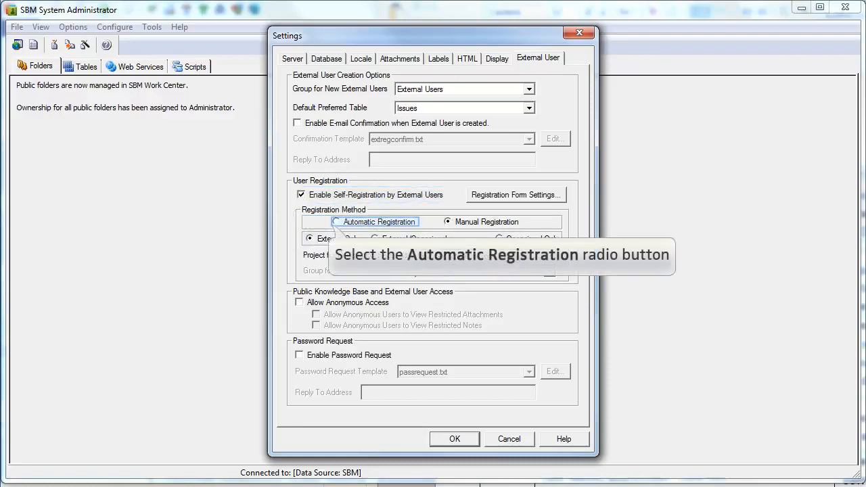
click(337, 222)
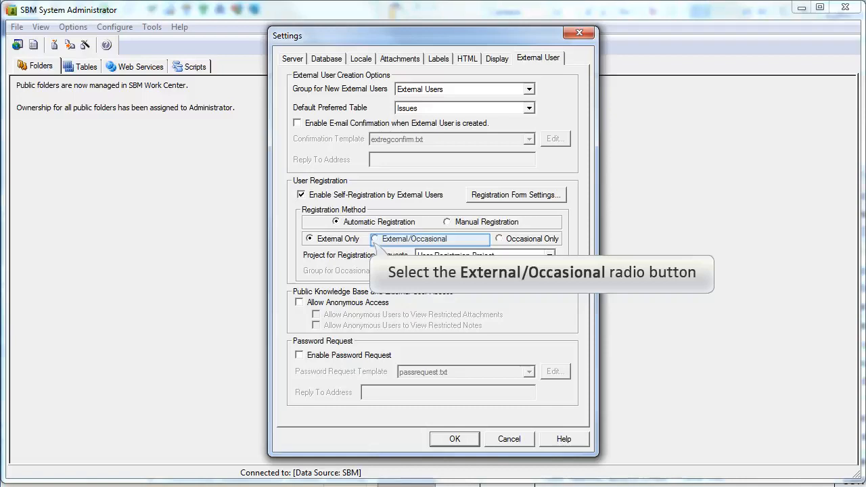
click(374, 239)
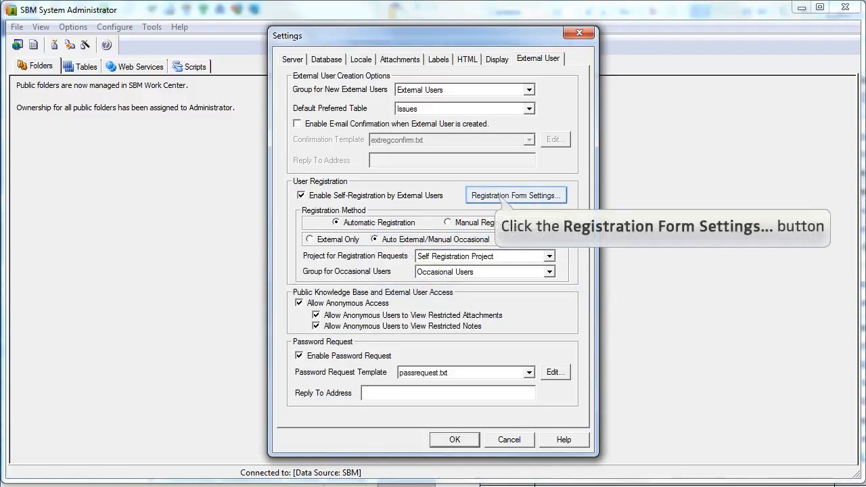
Step: Move First Name, Last Name and E-mail into the registration form's Used Fields and save the settings
click(515, 196)
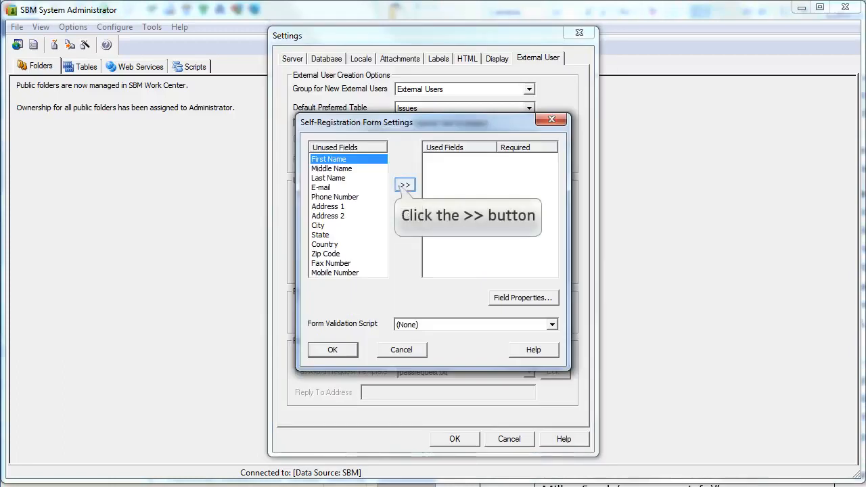
click(404, 185)
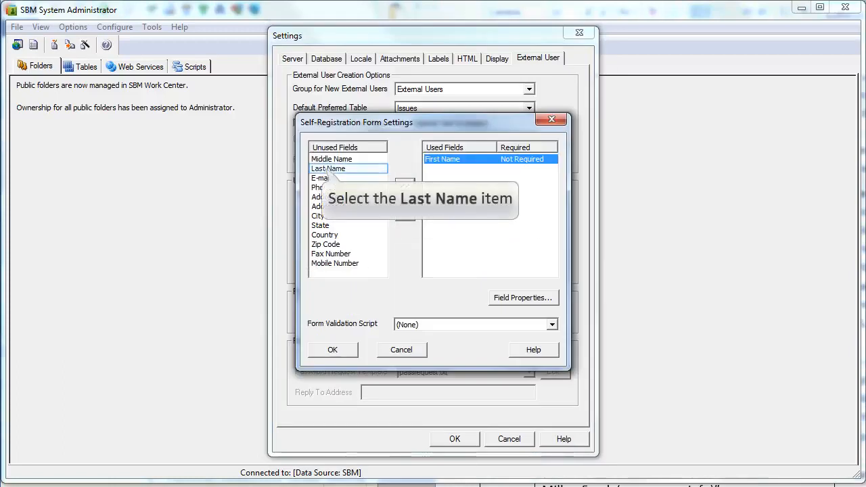
click(328, 168)
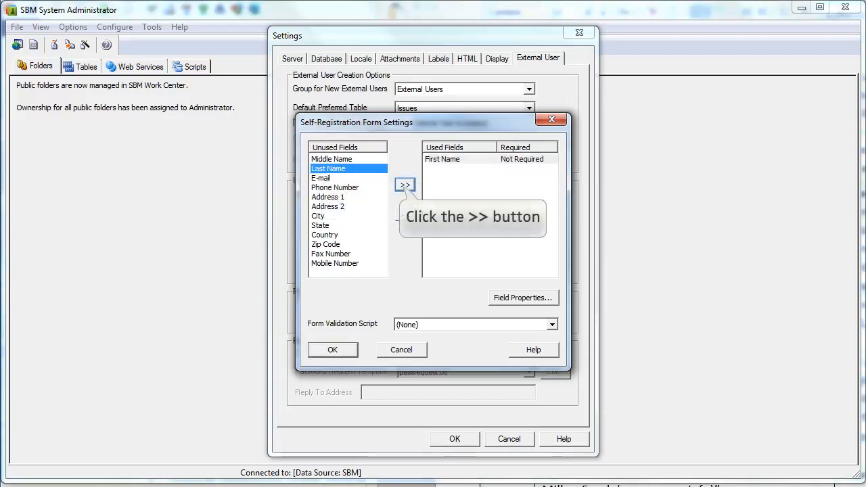
click(404, 185)
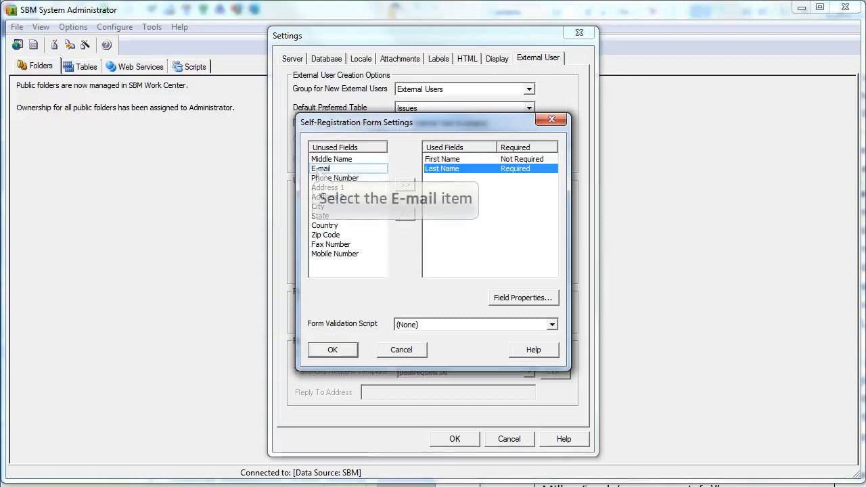
click(321, 170)
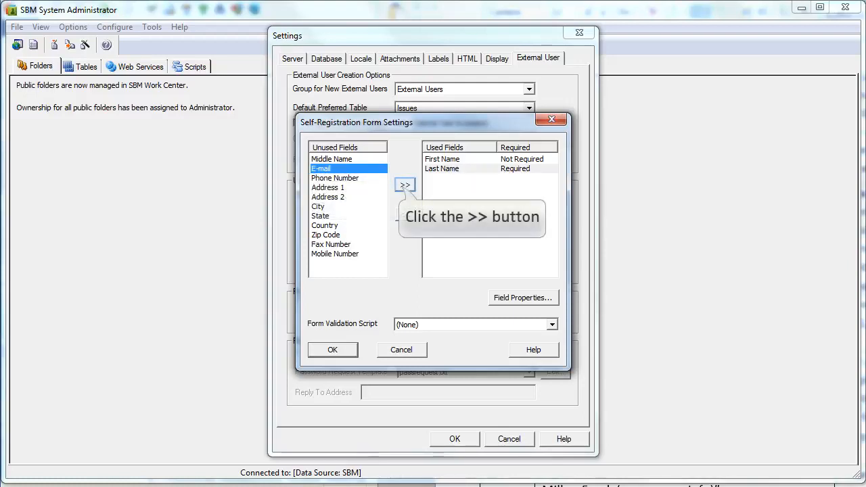
click(405, 185)
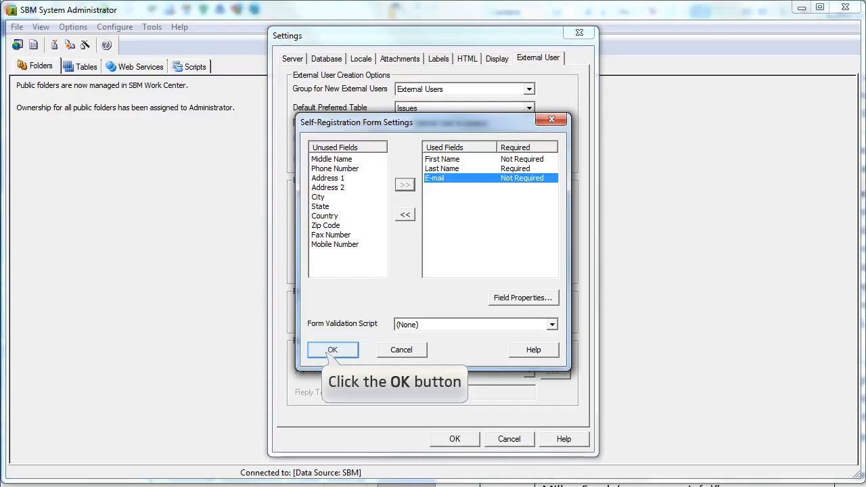
click(333, 350)
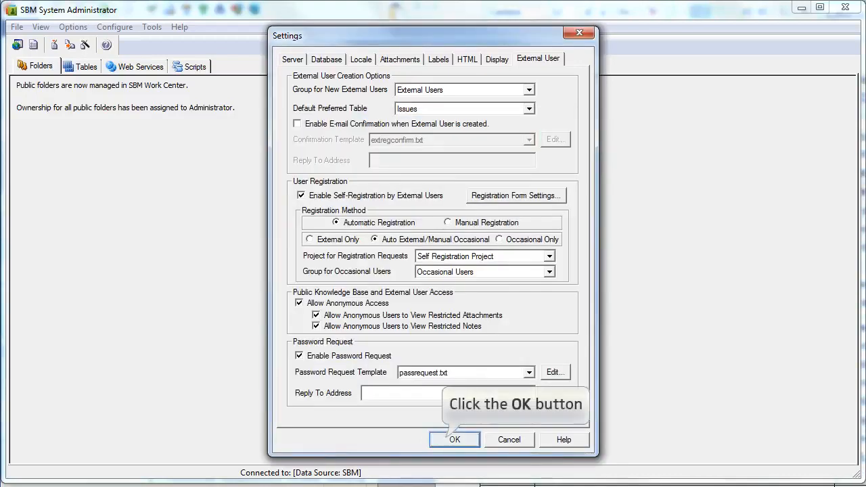
click(455, 439)
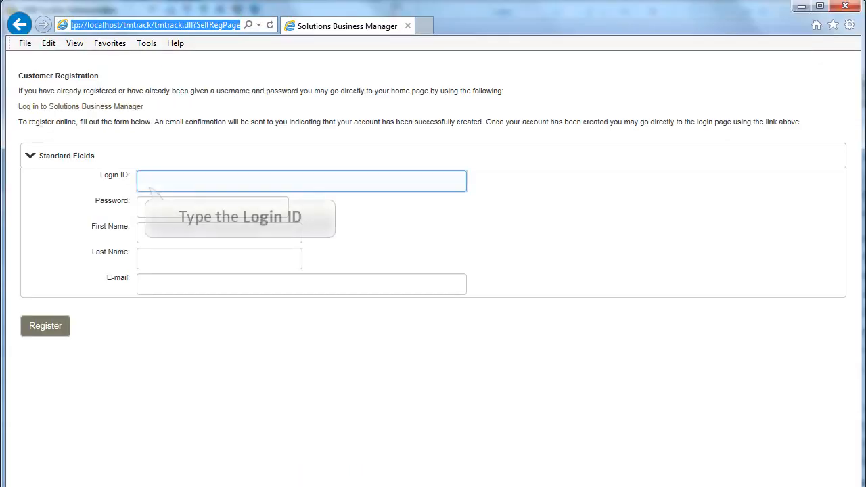
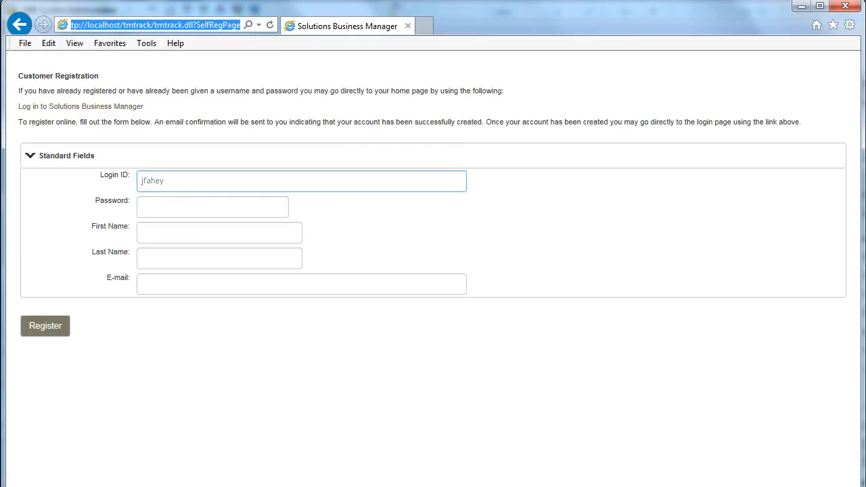
Step: Register a customer account with a login ID, password, the user's full name and e-mail address
key(Tab)
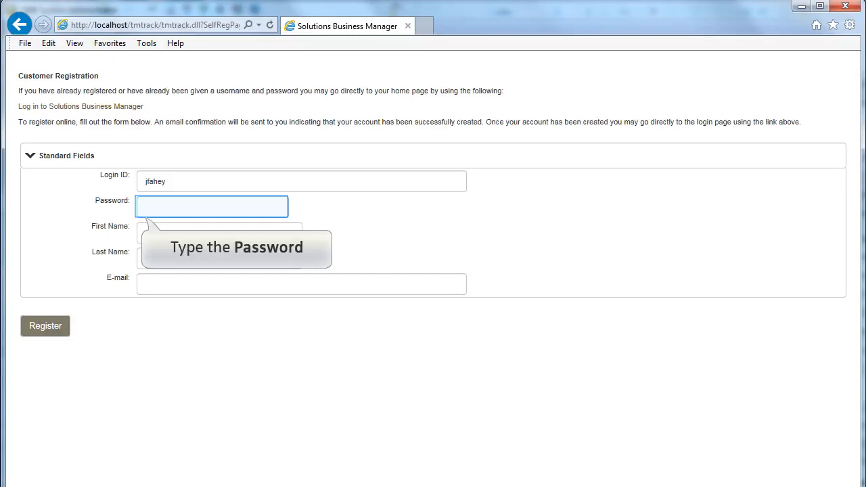
text(password)
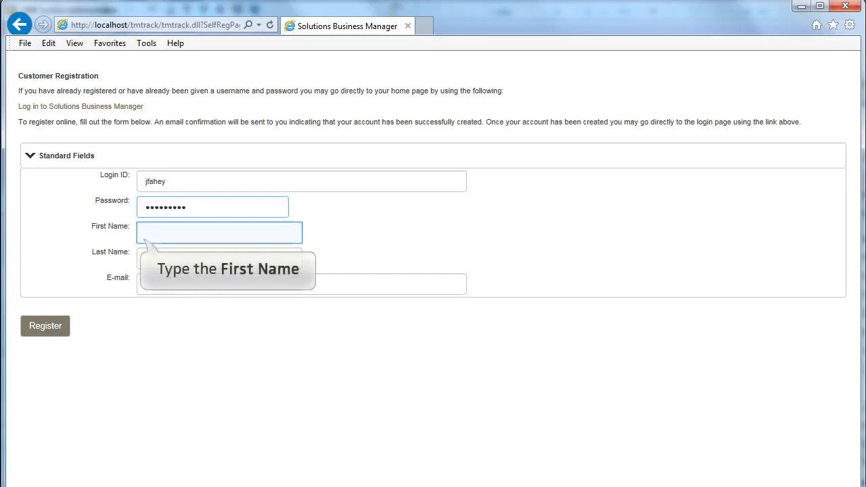
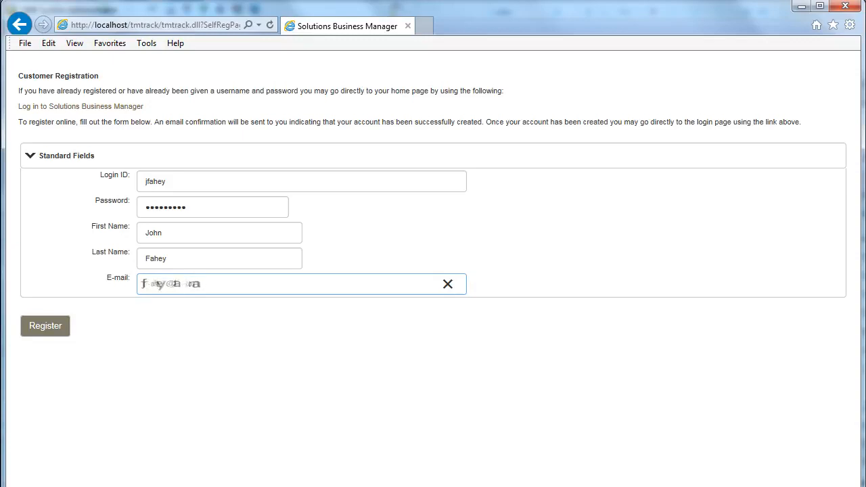
click(46, 325)
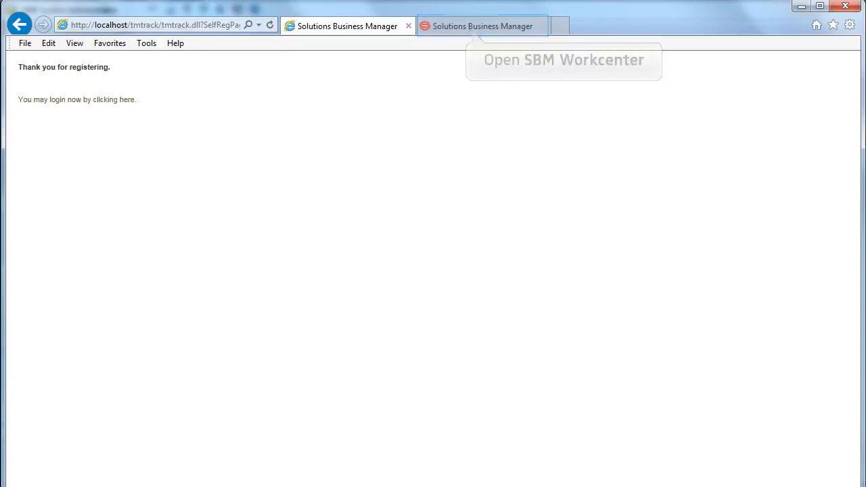
Step: Log on to Work Center with the new account's login ID and password, skip the welcome tour, then sign out
click(474, 30)
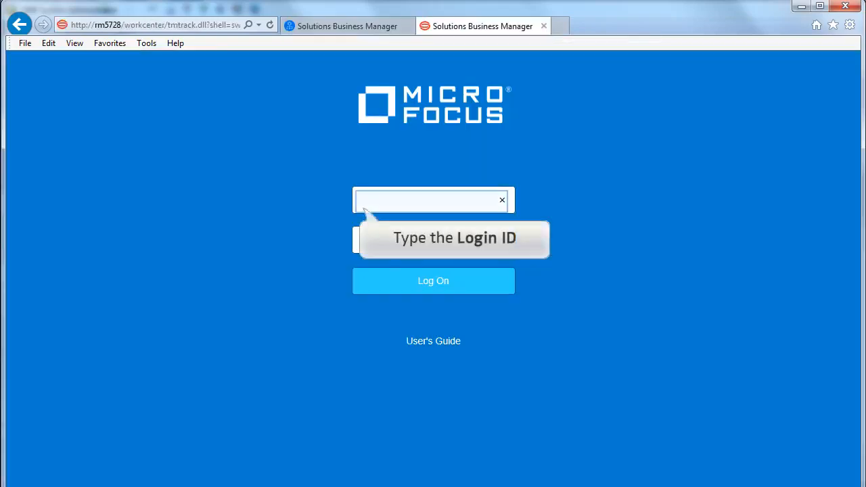
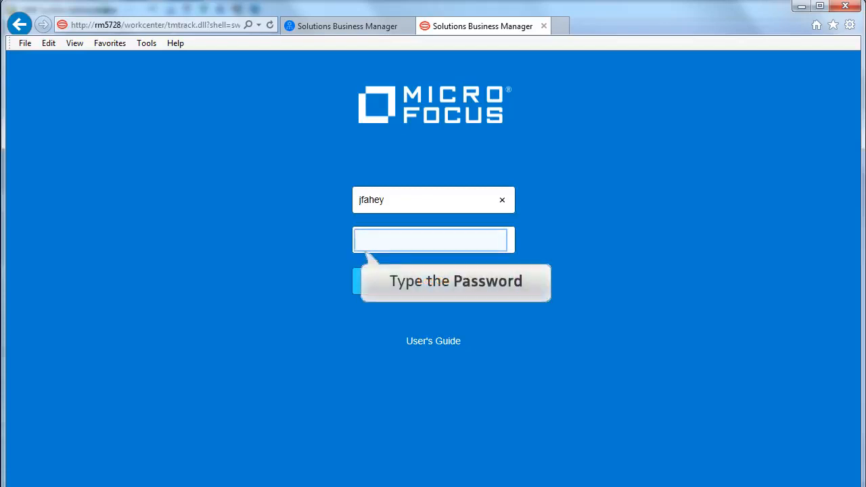
text(password)
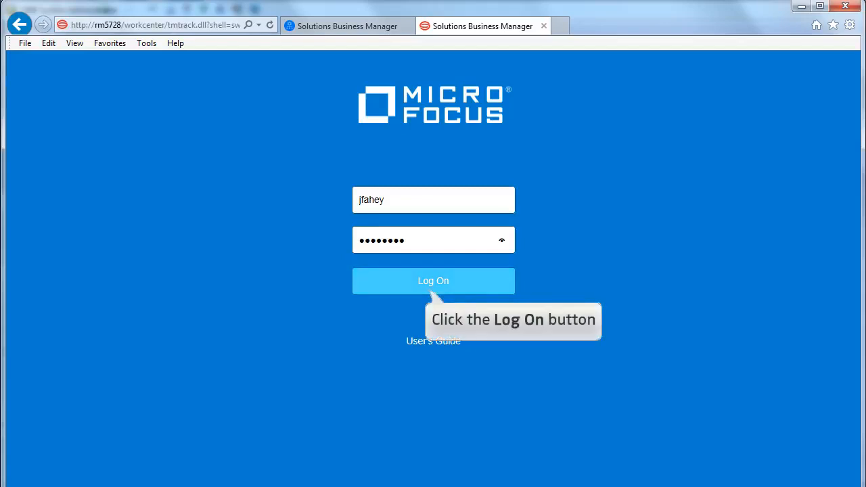
click(433, 284)
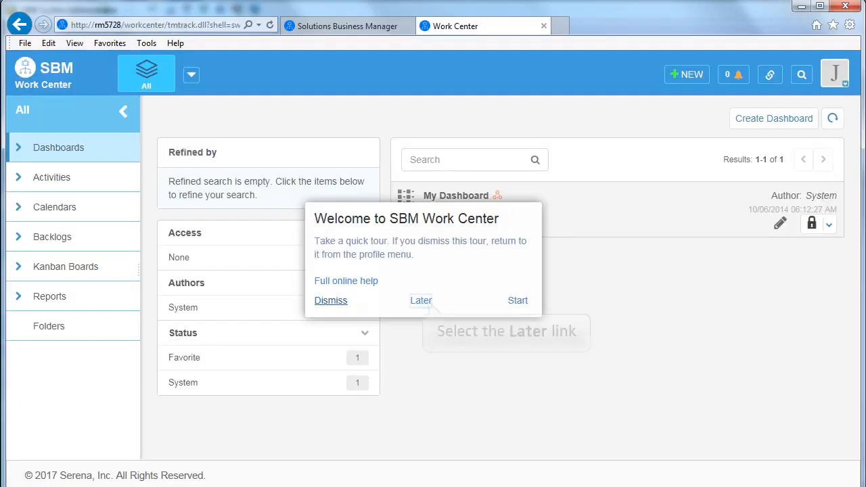
click(421, 300)
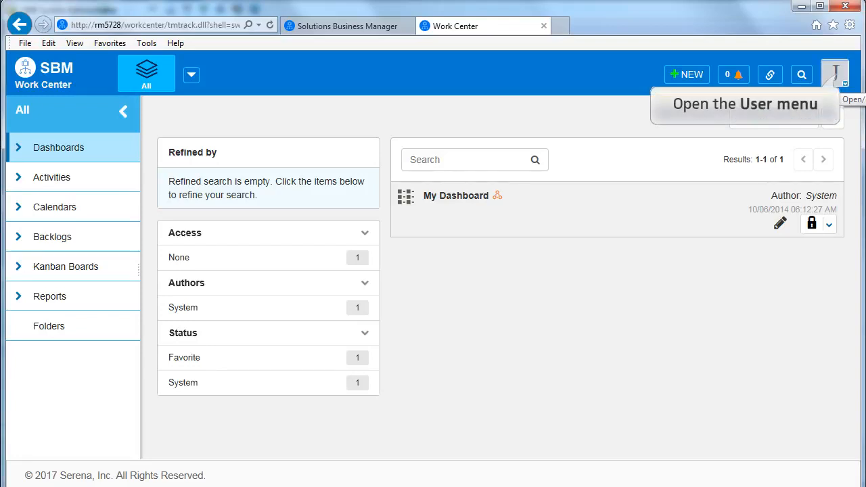
click(836, 76)
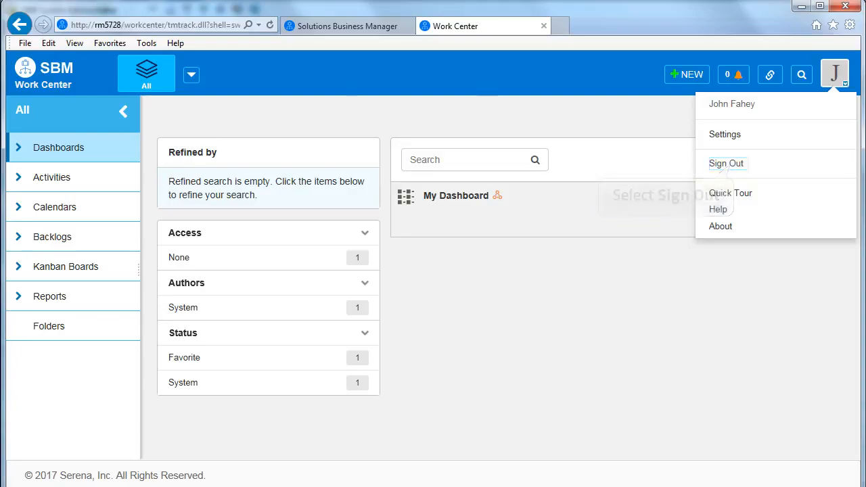
click(726, 163)
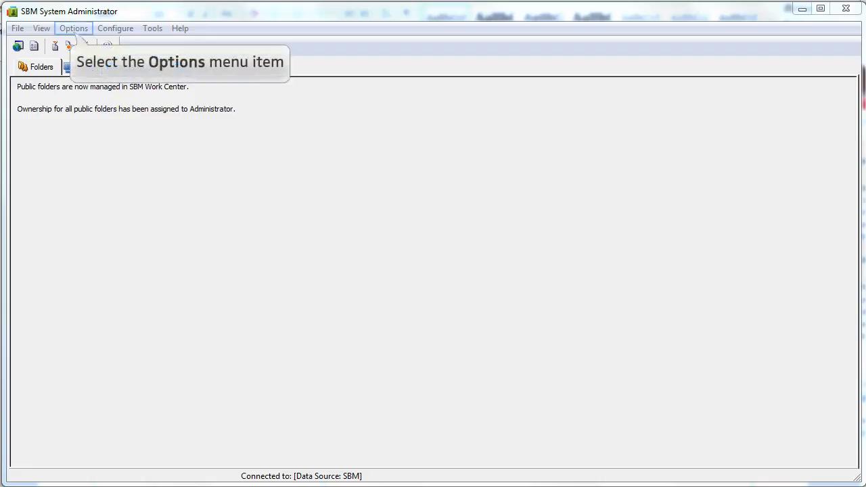
Step: Switch the External User registration method to Manual Registration and save the Settings dialog
click(75, 30)
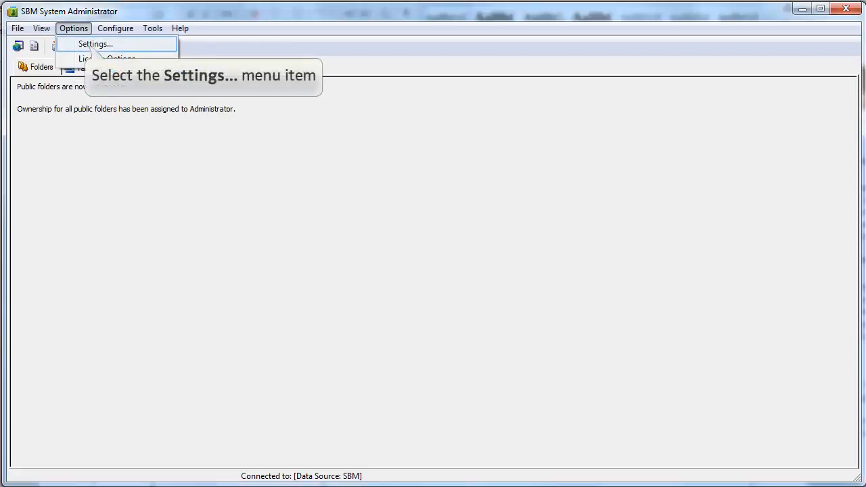
click(95, 44)
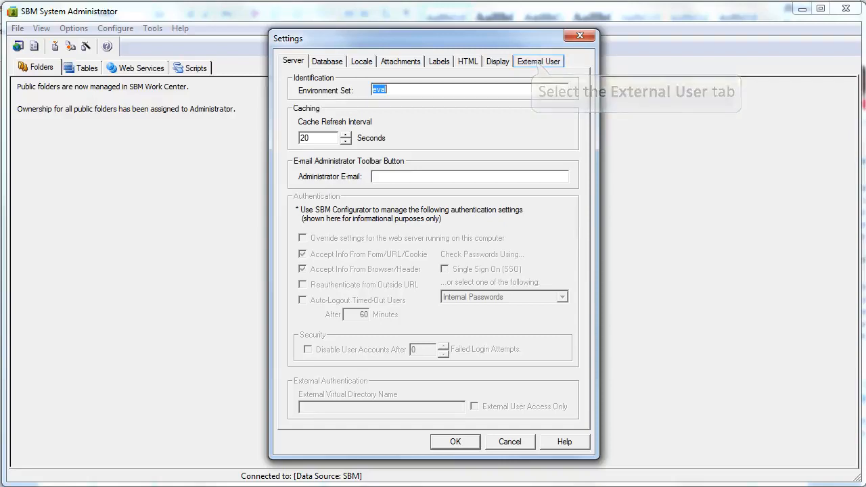
click(539, 61)
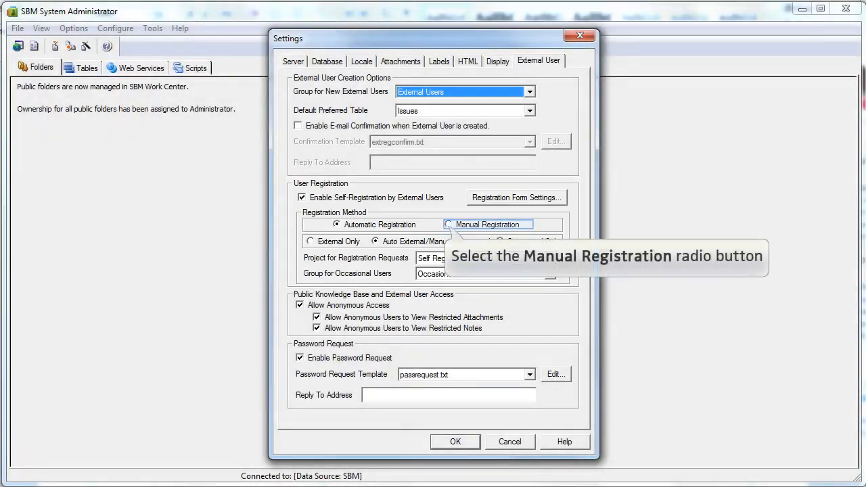
click(448, 224)
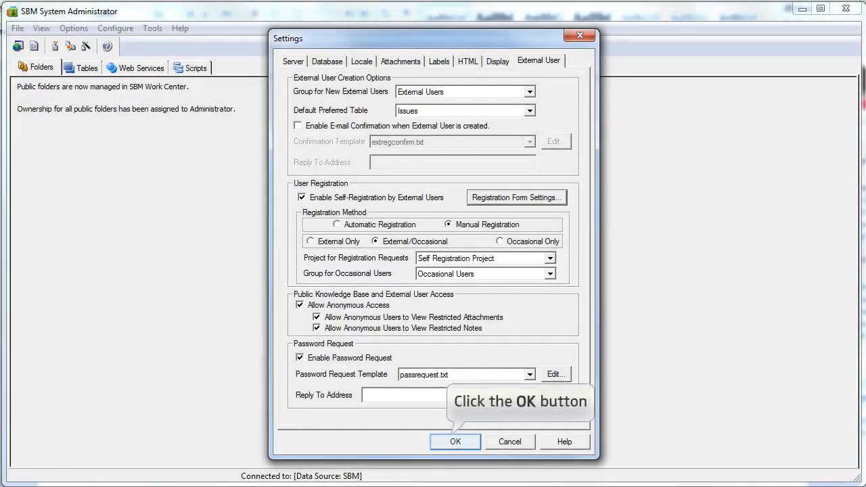
click(455, 442)
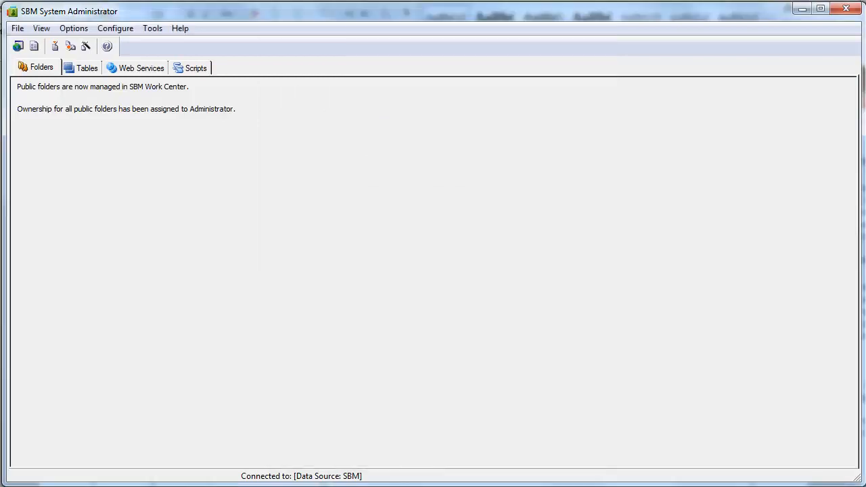